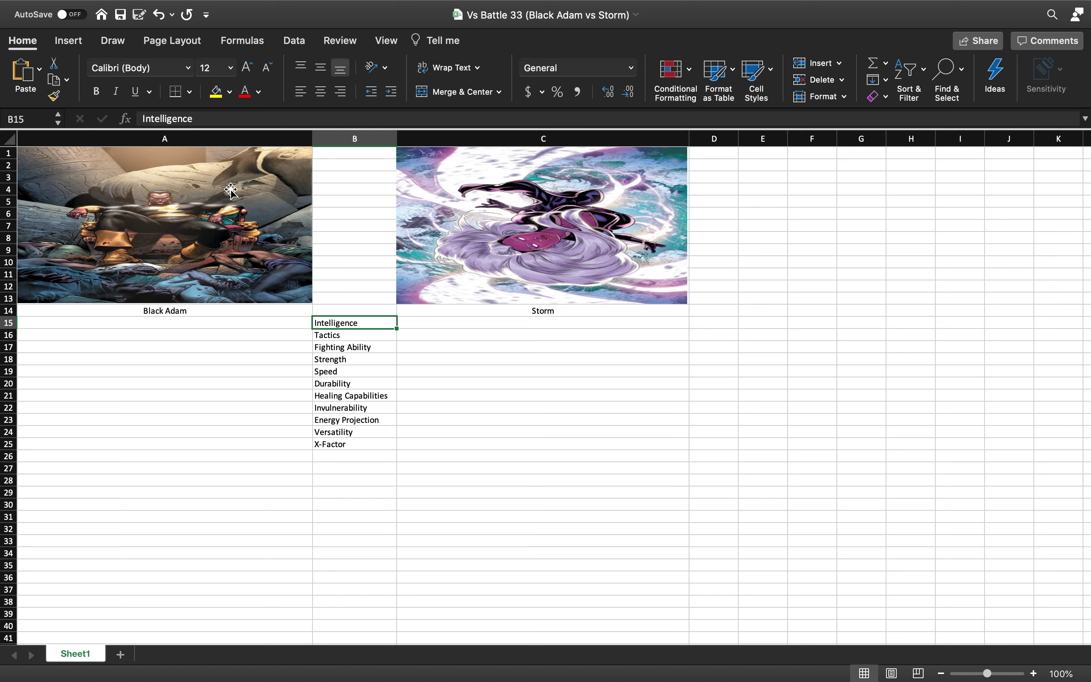
# Step: Mark Intelligence for Black Adam and Tactics for Storm with an X in cells A15 and C16
pyautogui.press('Left')
pyautogui.write('X')
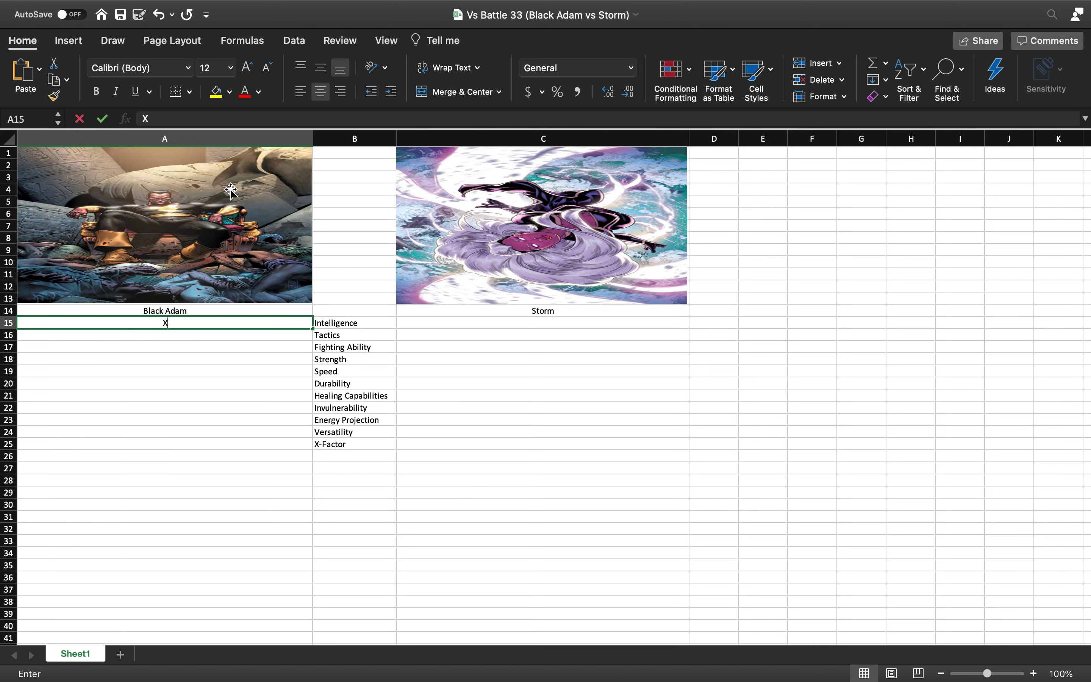
pyautogui.press('Tab')
pyautogui.press('Down')
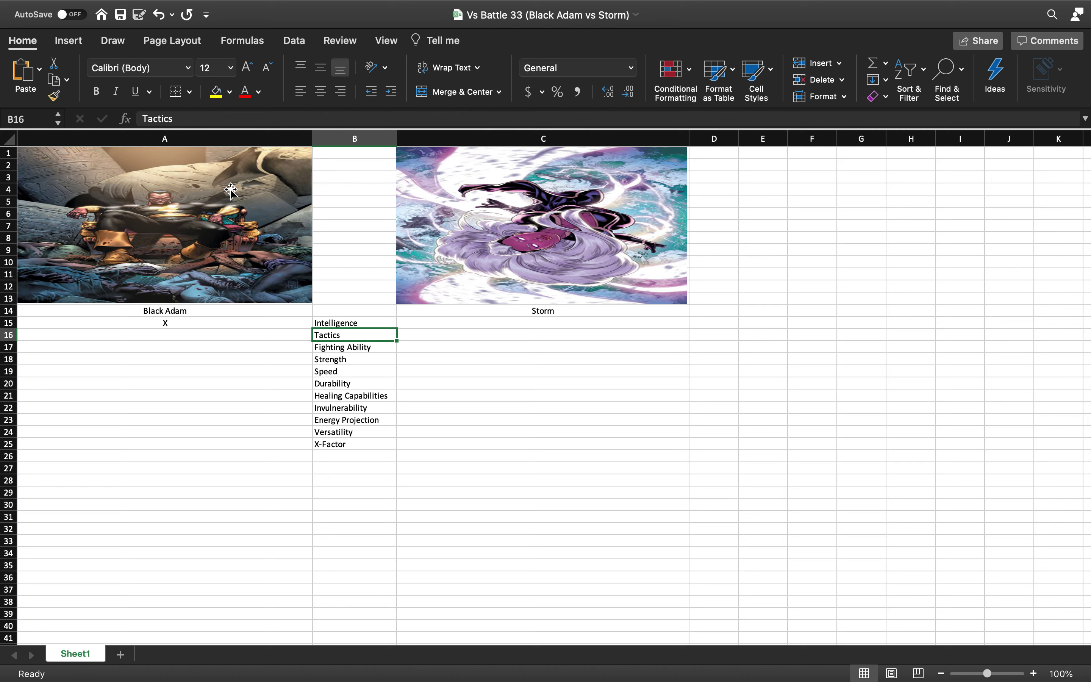
pyautogui.press('Tab')
pyautogui.write('X')
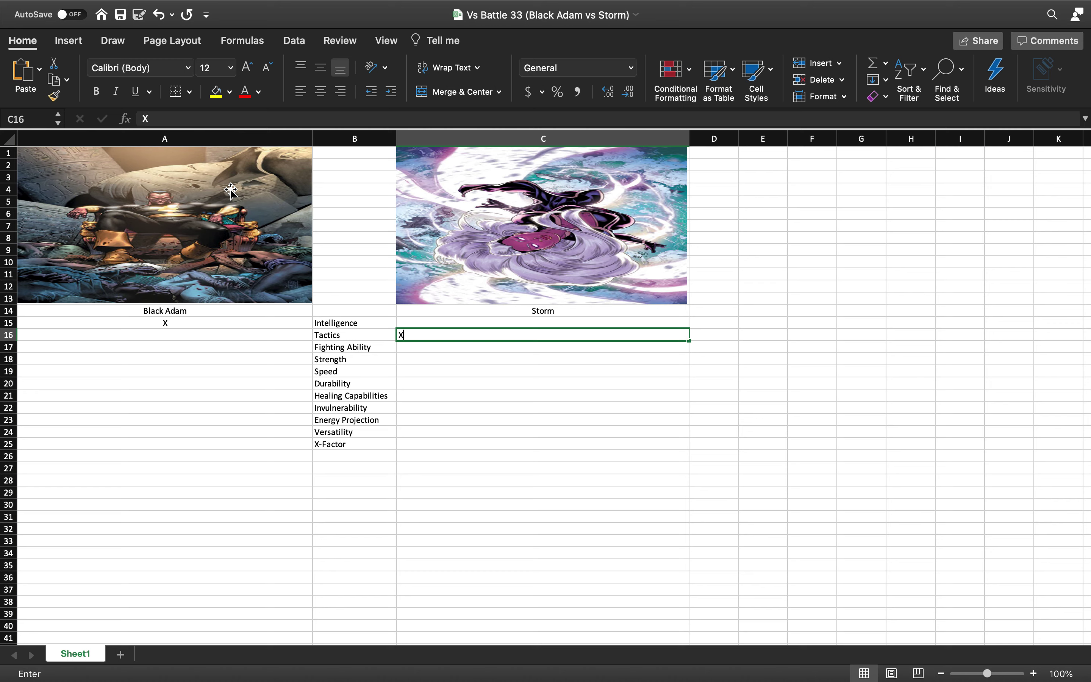
pyautogui.hotkey('ctrl', 'Return')
# Step: Award the Fighting Ability category to Black Adam by entering an X in cell A17
pyautogui.press('Left')
pyautogui.press('Down')
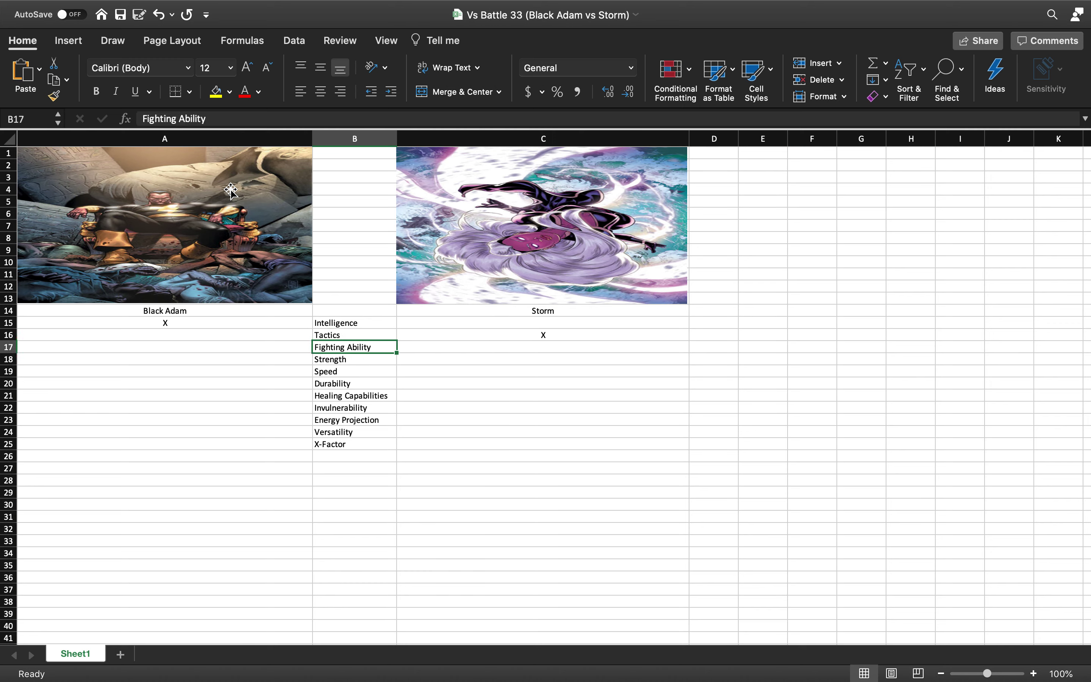
pyautogui.press('Left')
pyautogui.write('X')
pyautogui.press('Tab')
# Step: Enter an X for Black Adam in the Strength, Speed and Durability rows, cells A18 to A20
pyautogui.press('Down')
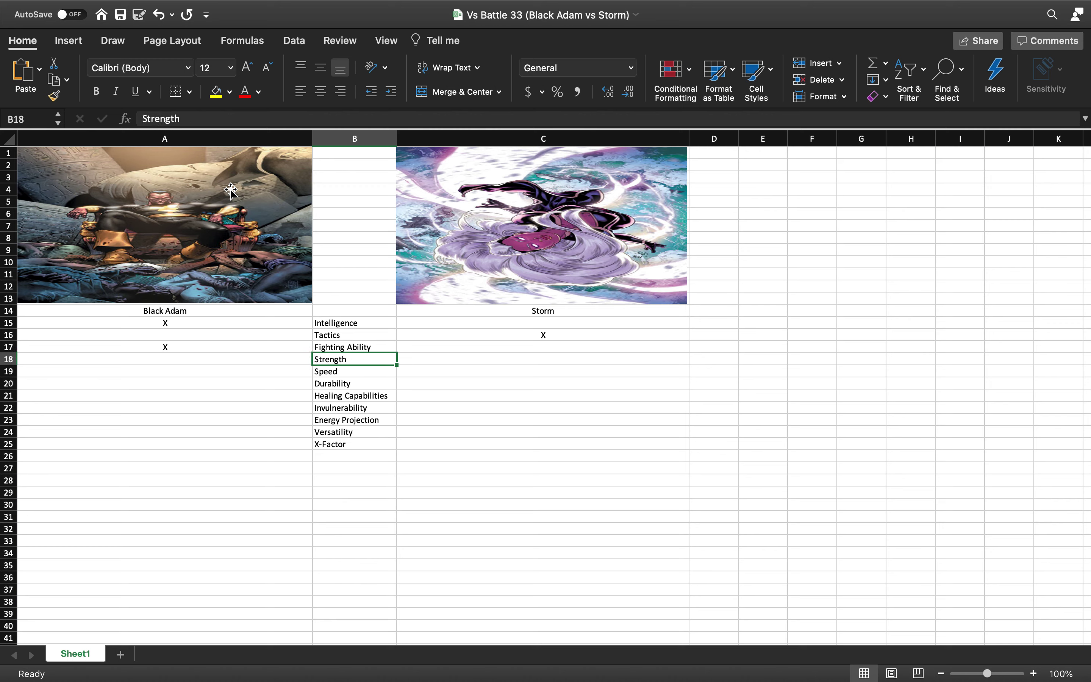
pyautogui.press('Left')
pyautogui.write('X')
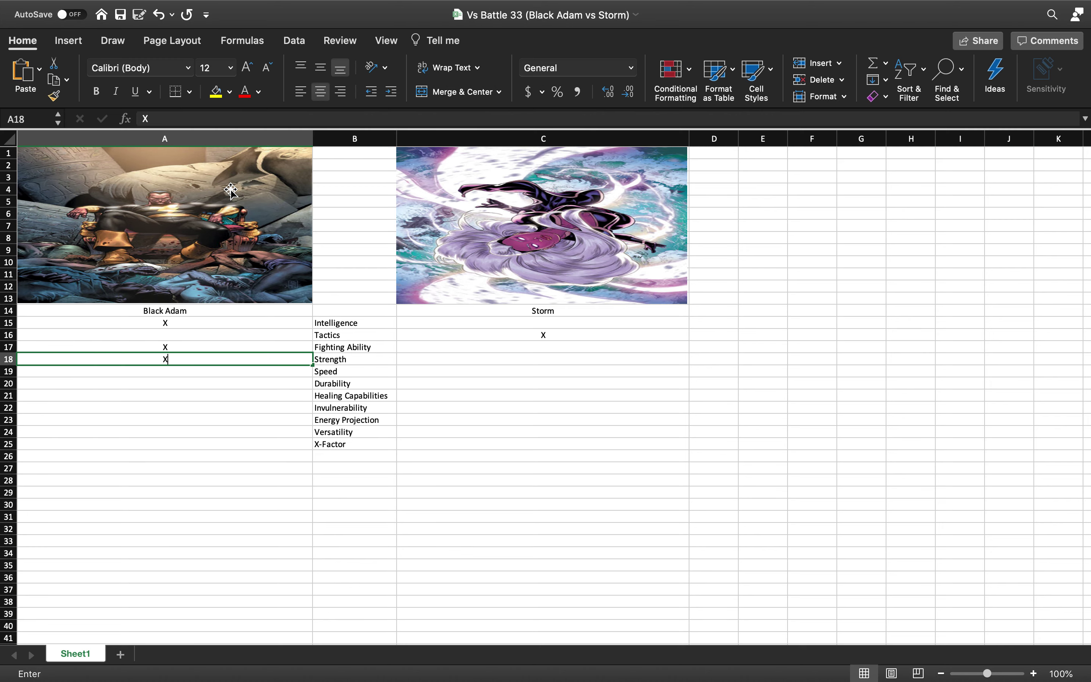
pyautogui.press('Return')
pyautogui.write('X')
pyautogui.press('Return')
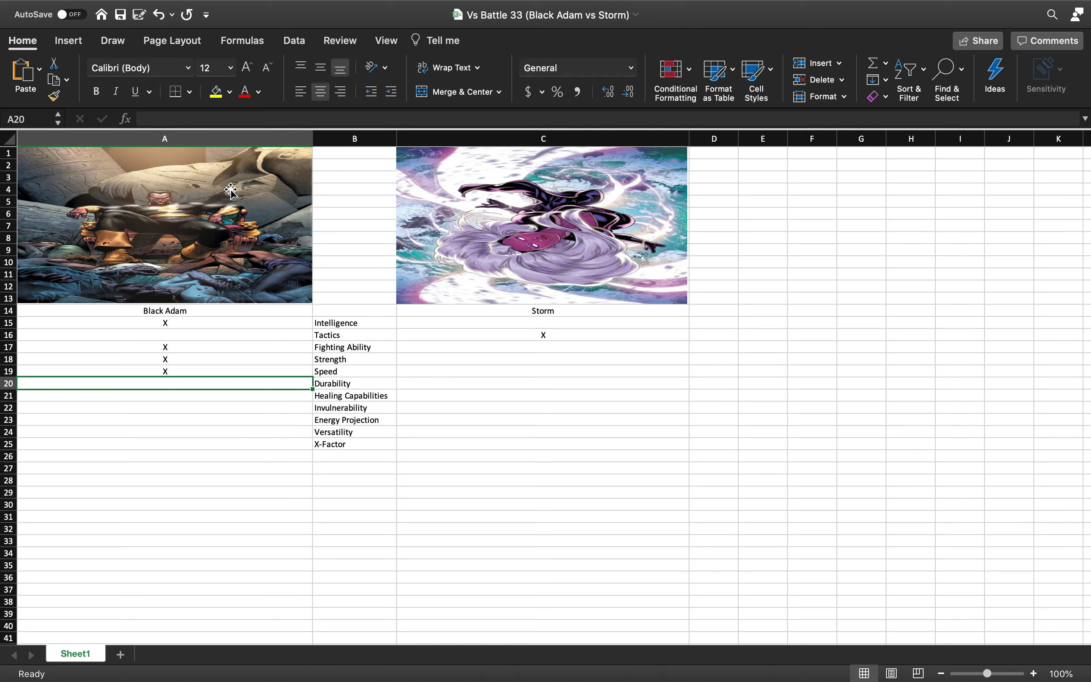
pyautogui.write('X')
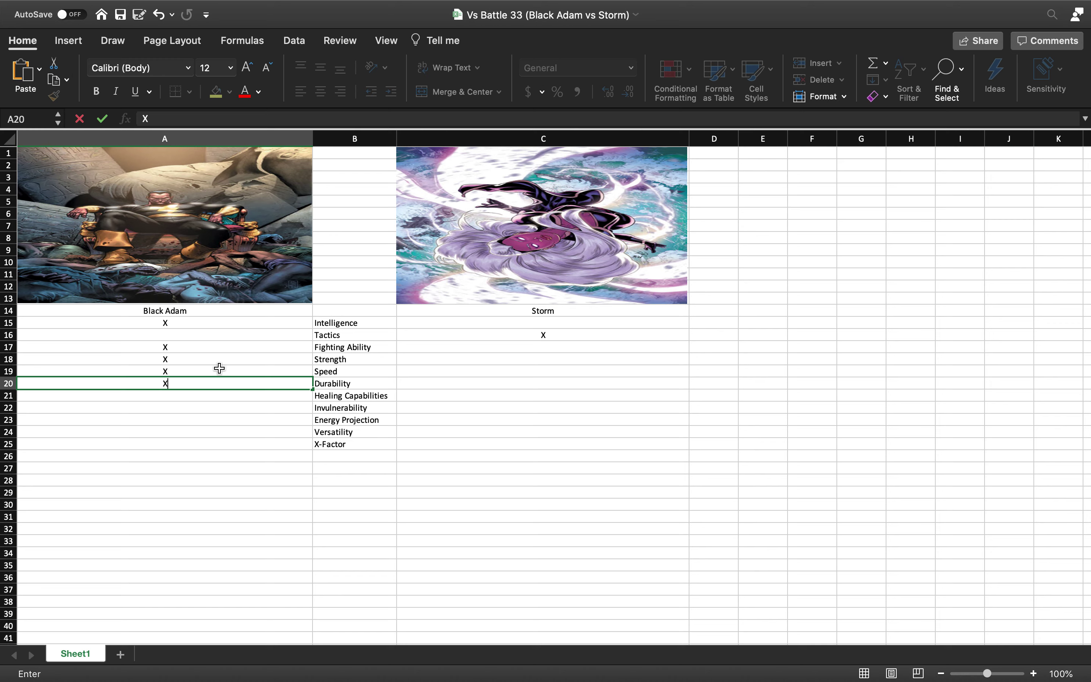
pyautogui.press('Return')
# Step: Enter an X for Black Adam in the Healing Capabilities and Invulnerability rows, cells A21 and A22
pyautogui.press('Right')
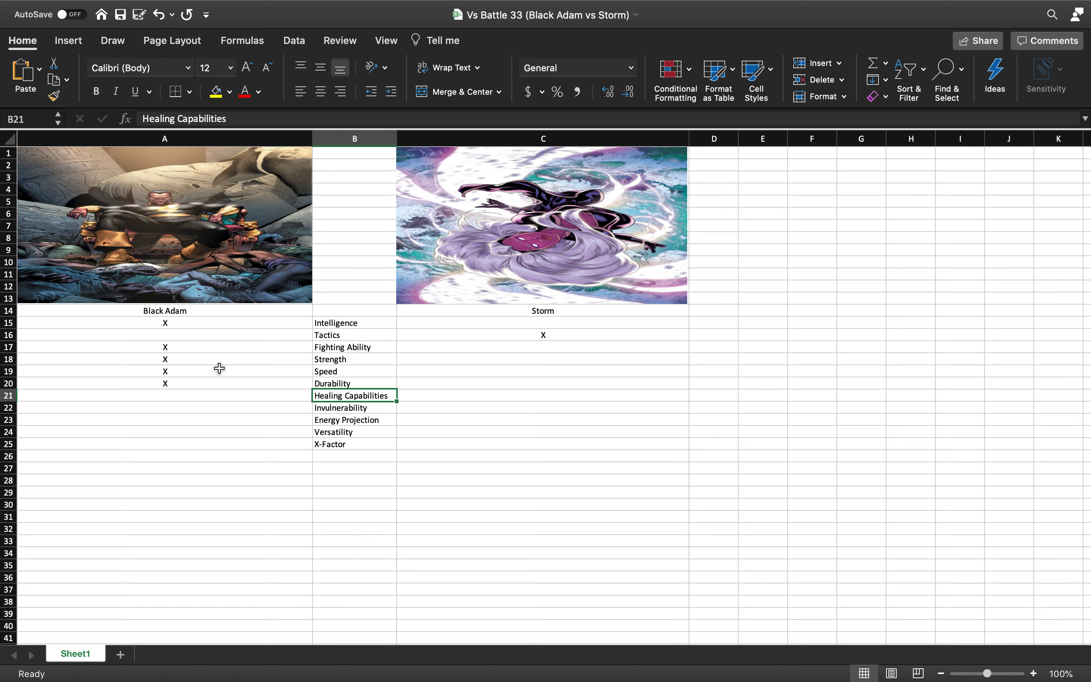
pyautogui.press('Left')
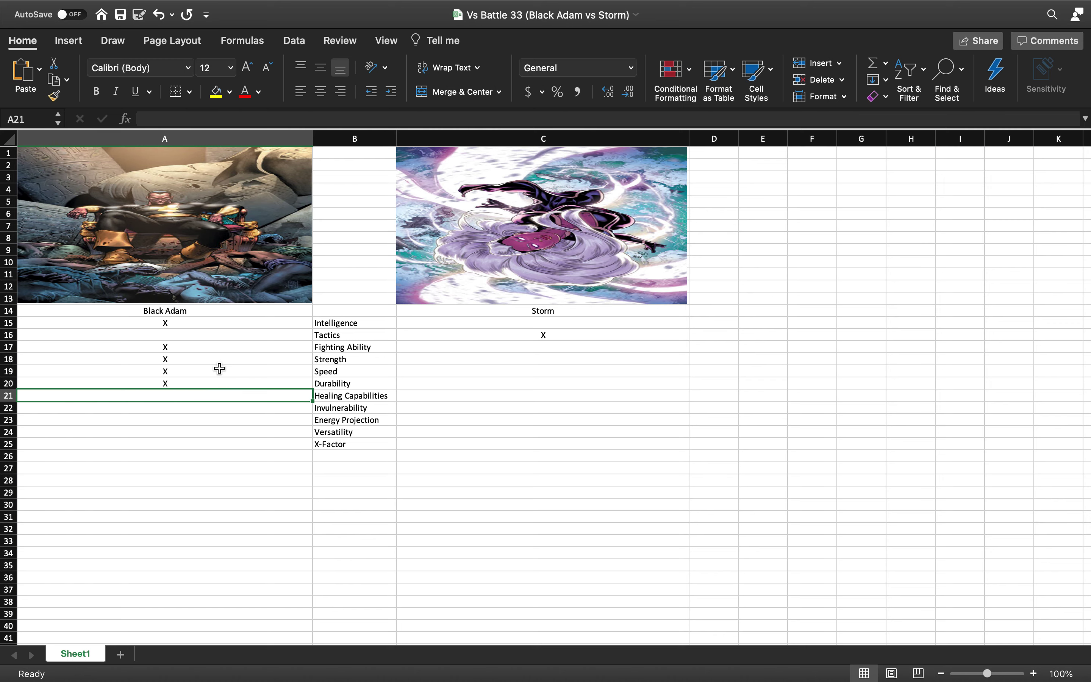
pyautogui.write('X')
pyautogui.press('Tab')
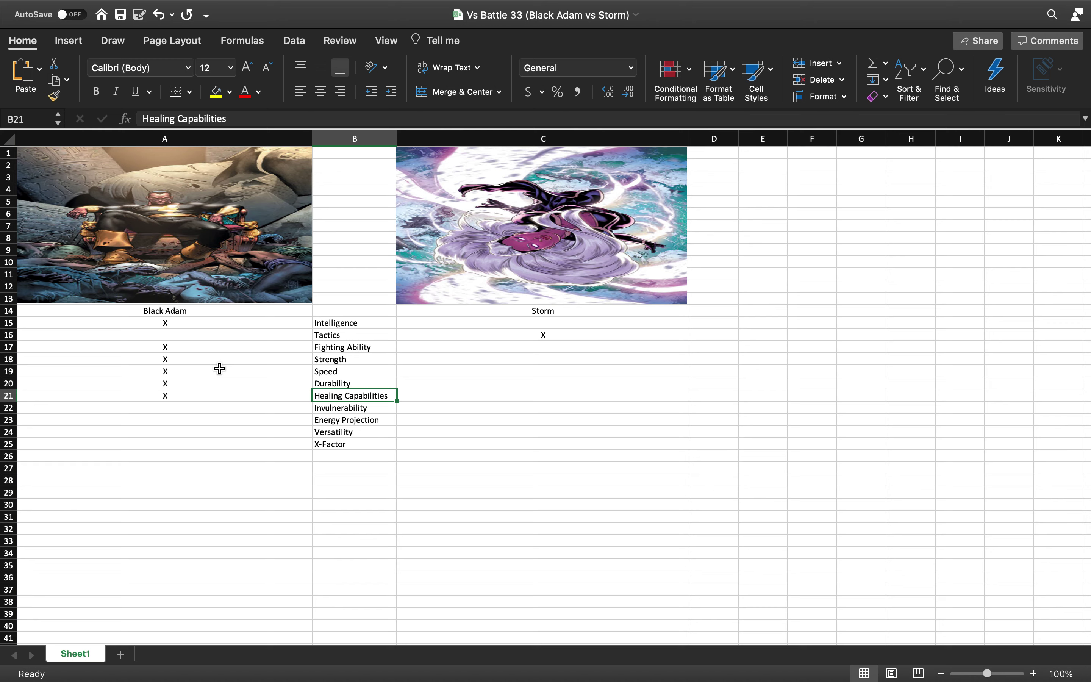
pyautogui.press('Down')
pyautogui.press('Left')
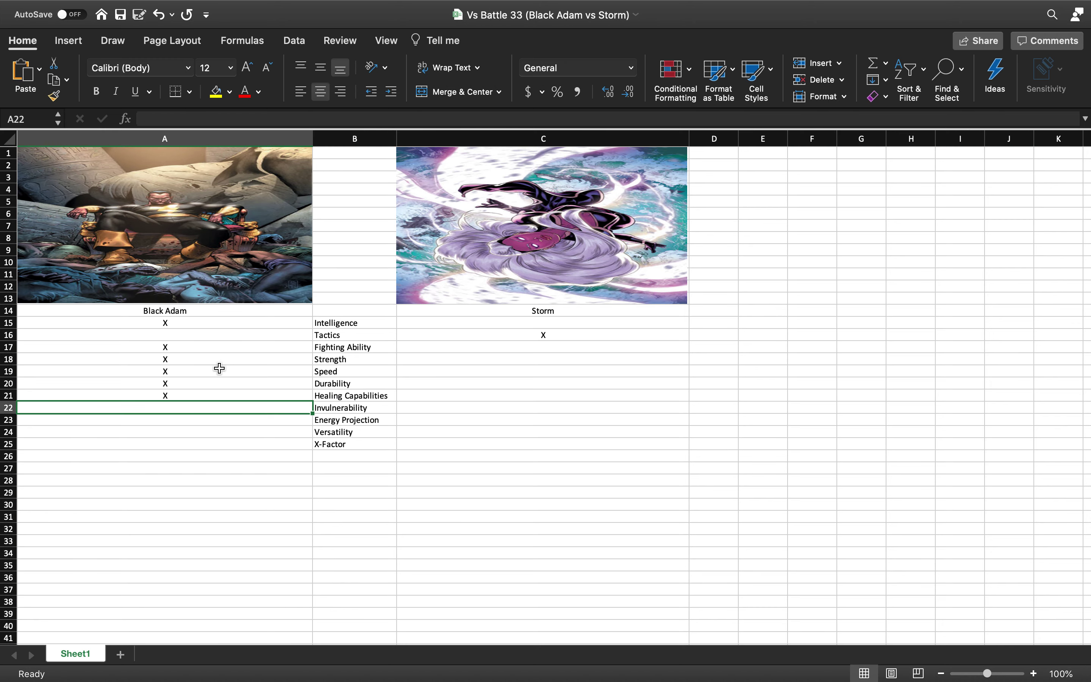
pyautogui.write('X')
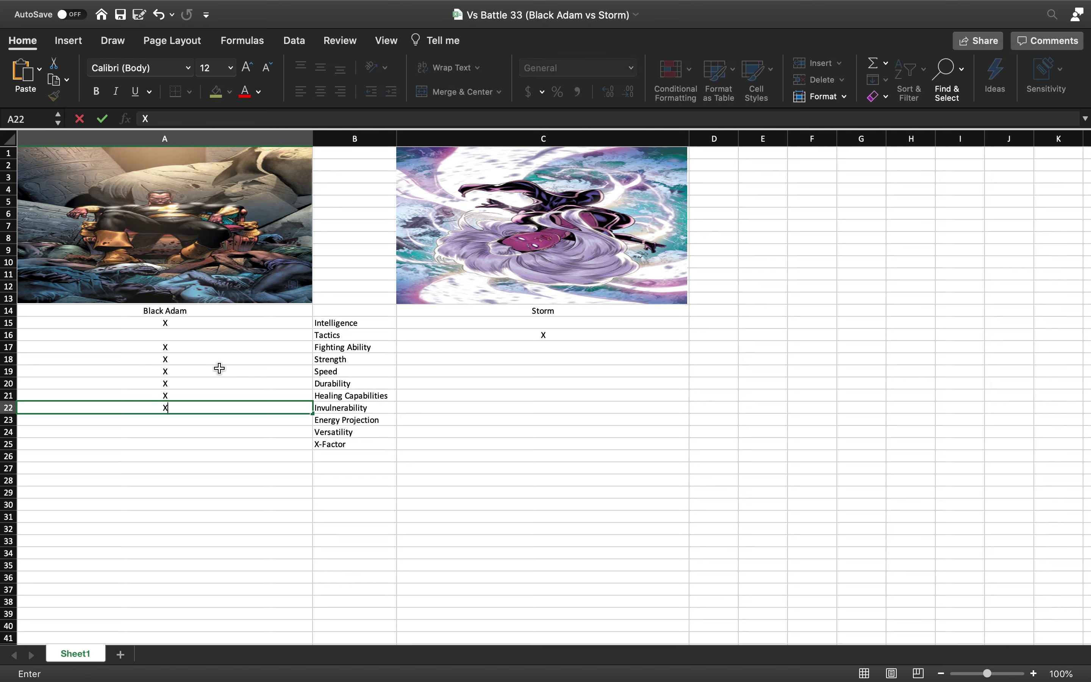
pyautogui.press('Tab')
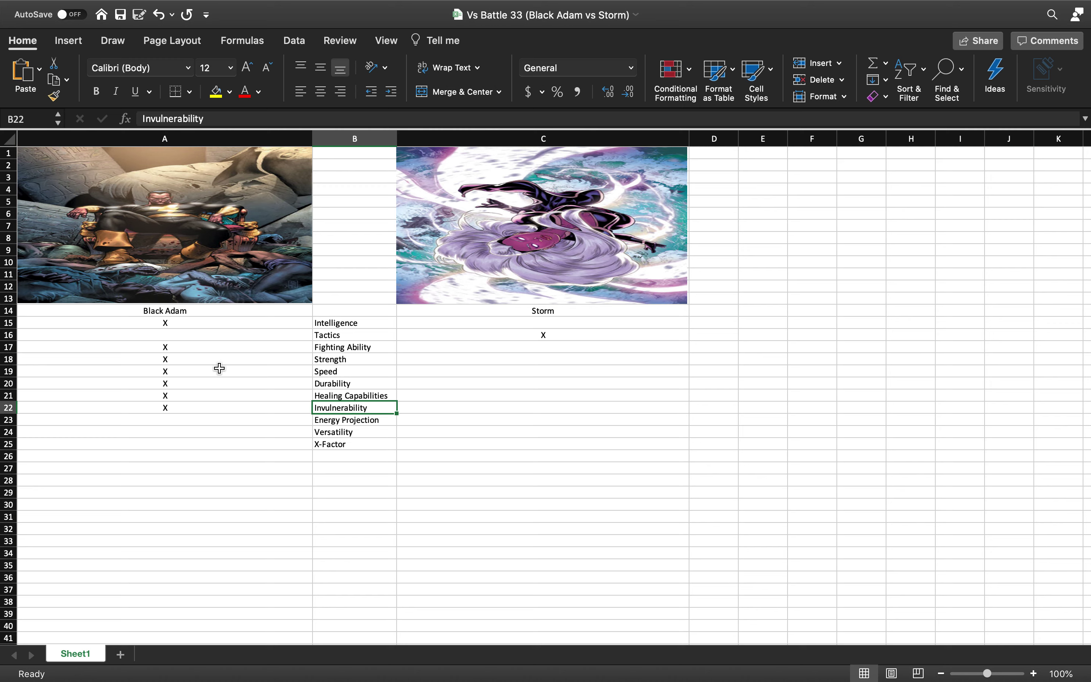
# Step: Enter an X for Storm in the Energy Projection and Versatility rows, cells C23 and C24
pyautogui.press('Down')
pyautogui.press('Right')
pyautogui.write('X')
pyautogui.press('Return')
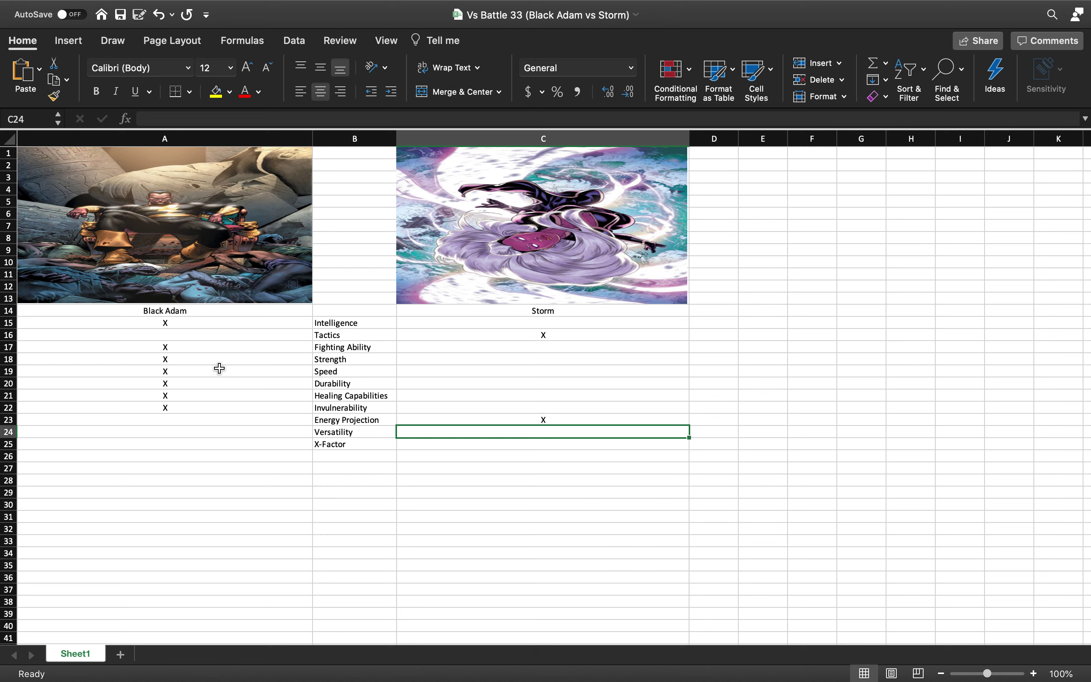
pyautogui.write('X')
pyautogui.press('Left')
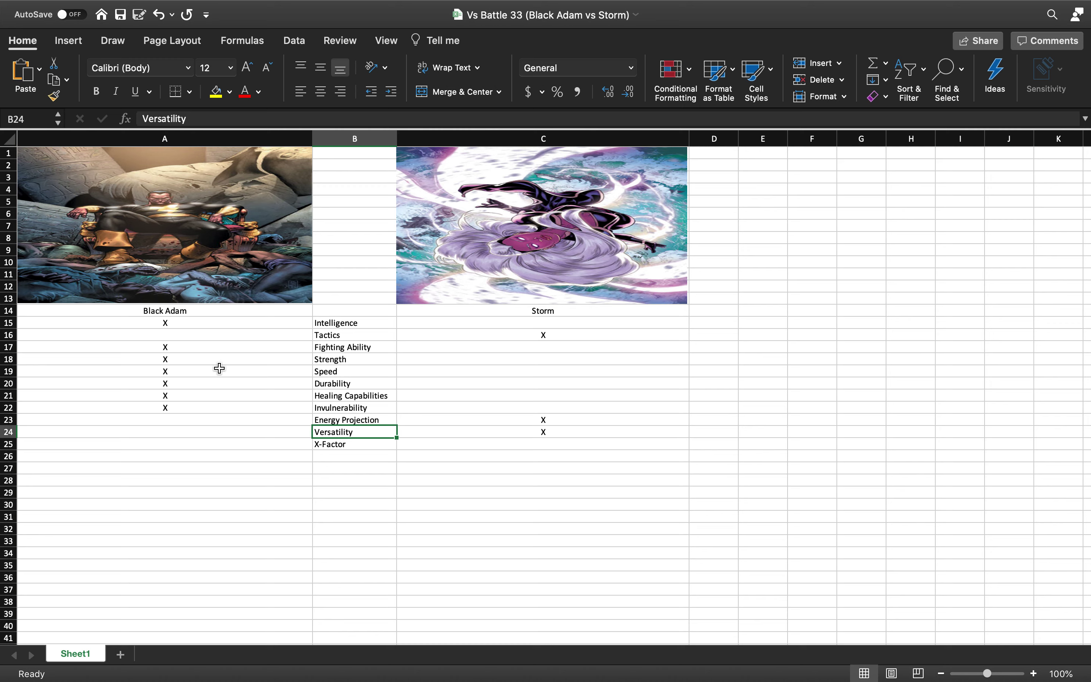
# Step: Award the X-Factor category to Storm by entering an X in cell C25
pyautogui.press('Down')
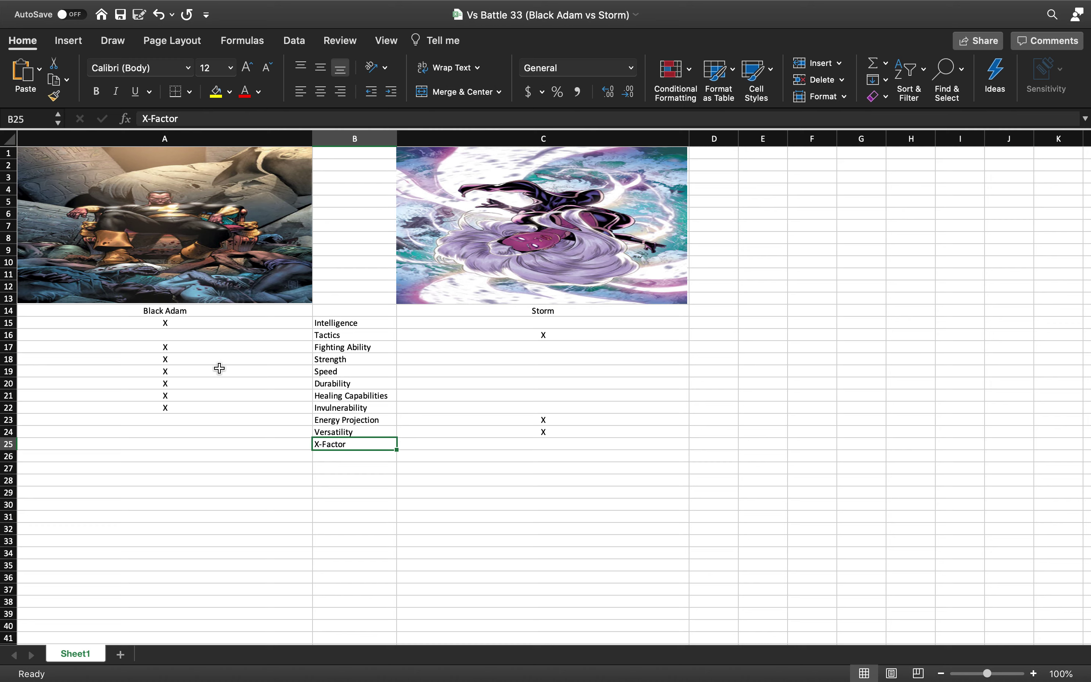
pyautogui.press('Tab')
pyautogui.write('X')
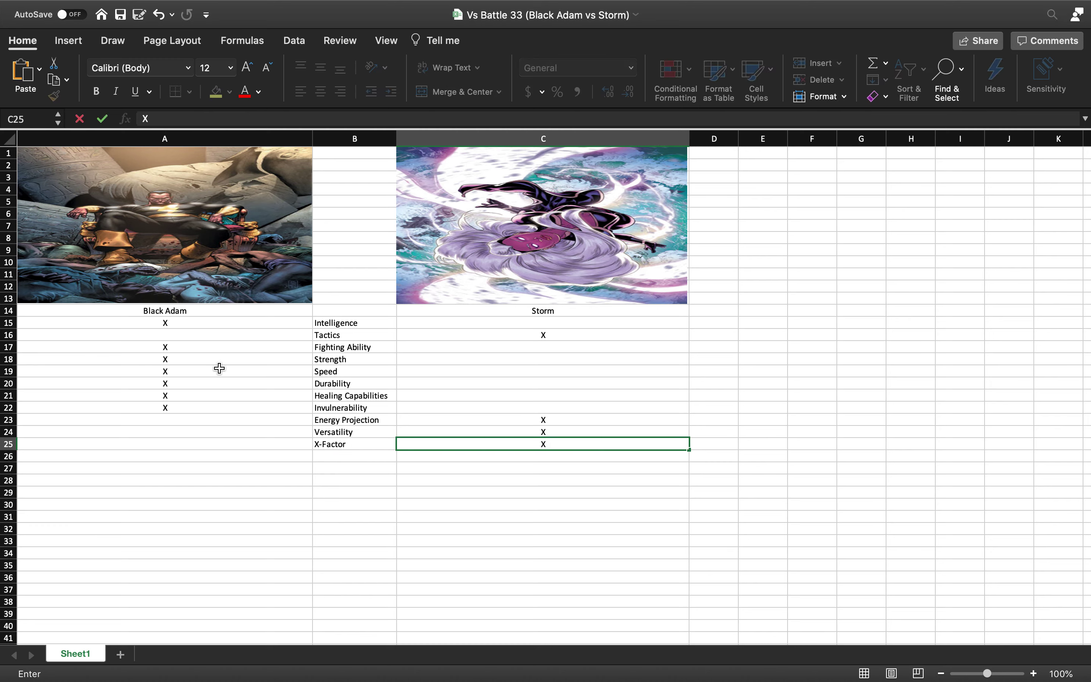